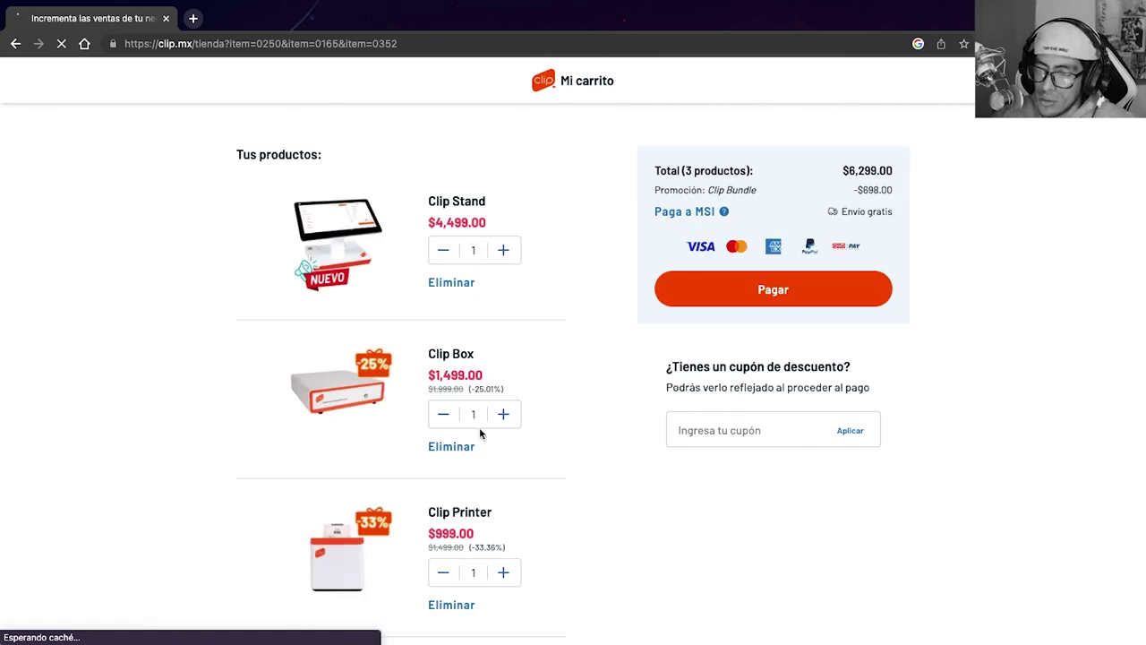
Step: Review the cart with the Clip Stand, Clip Box and Clip Printer and proceed to payment
scroll(473, 504, down, 2)
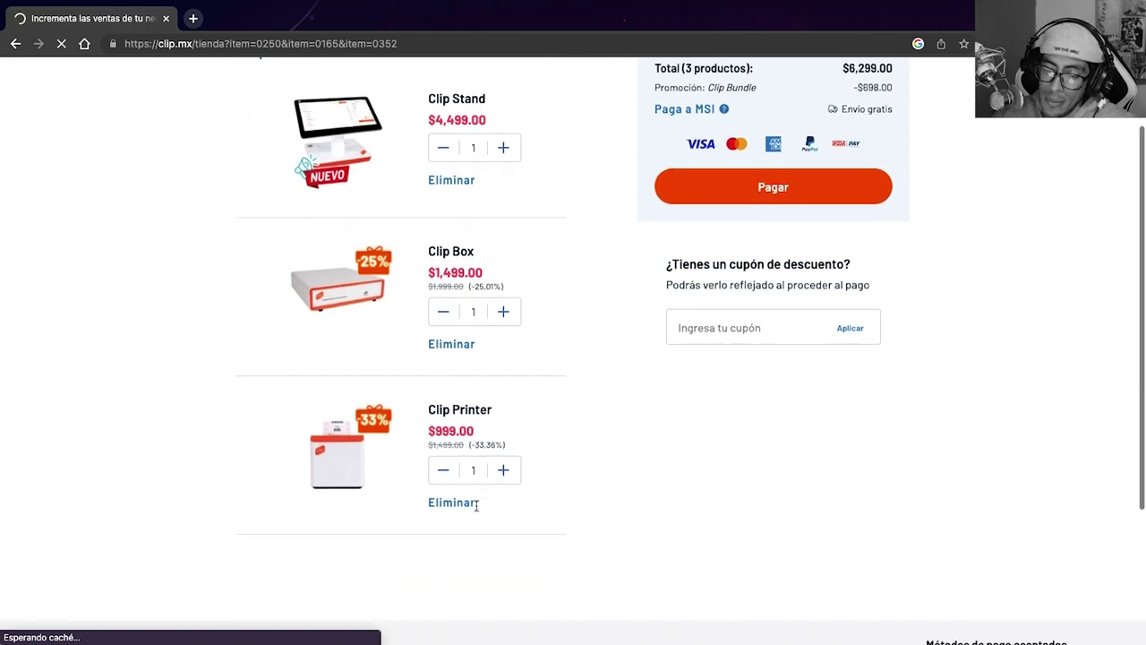
scroll(565, 484, up, 2)
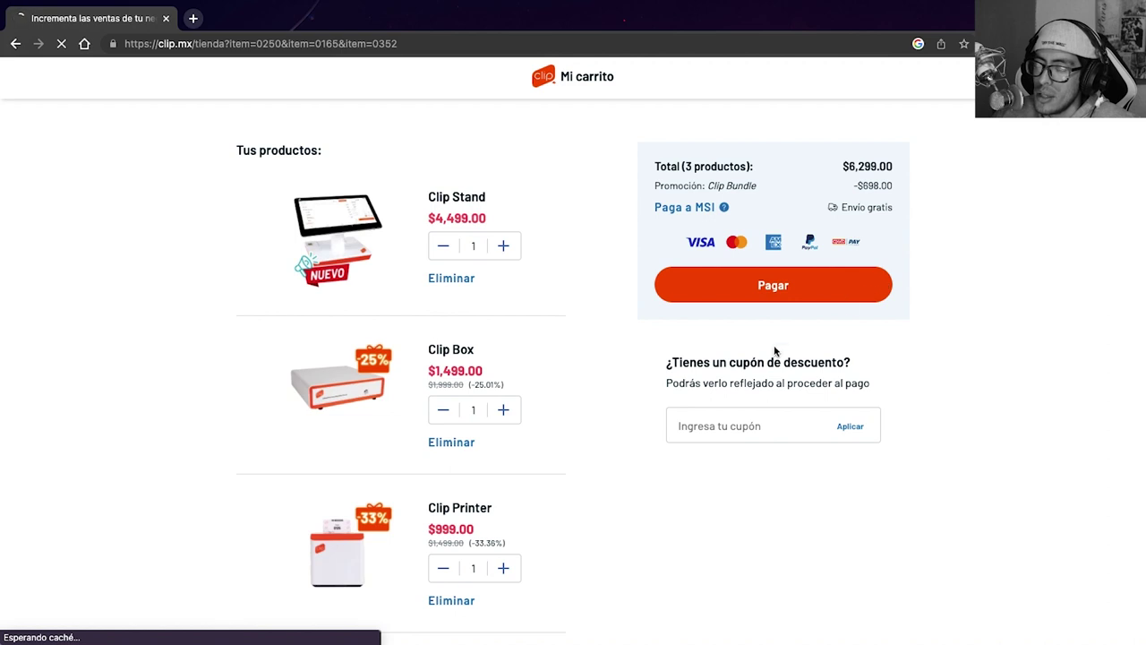
click(771, 296)
Step: Complete the personal information section with the buyer's contact details and continue to the shipping section
click(402, 220)
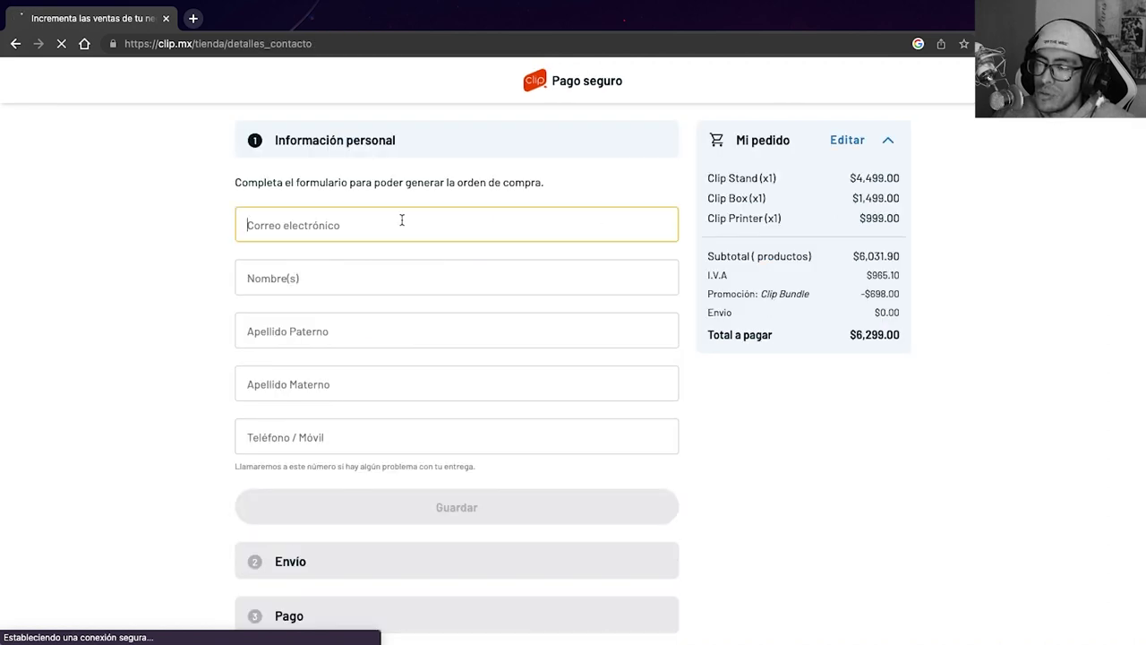
scroll(707, 349, down, 3)
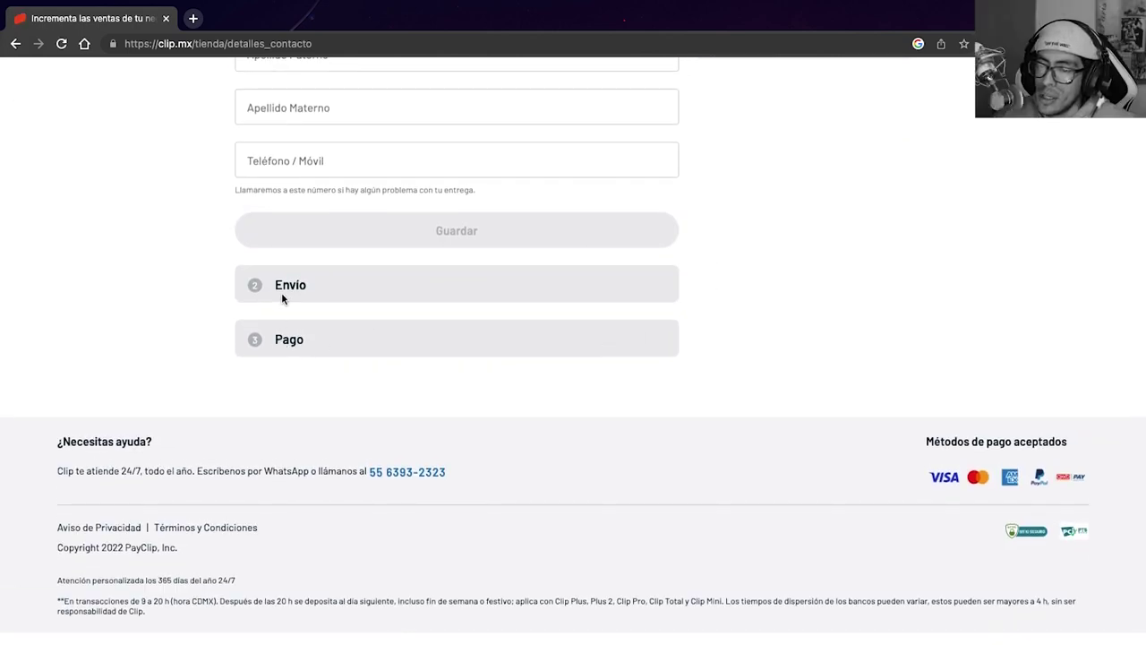
scroll(296, 291, up, 4)
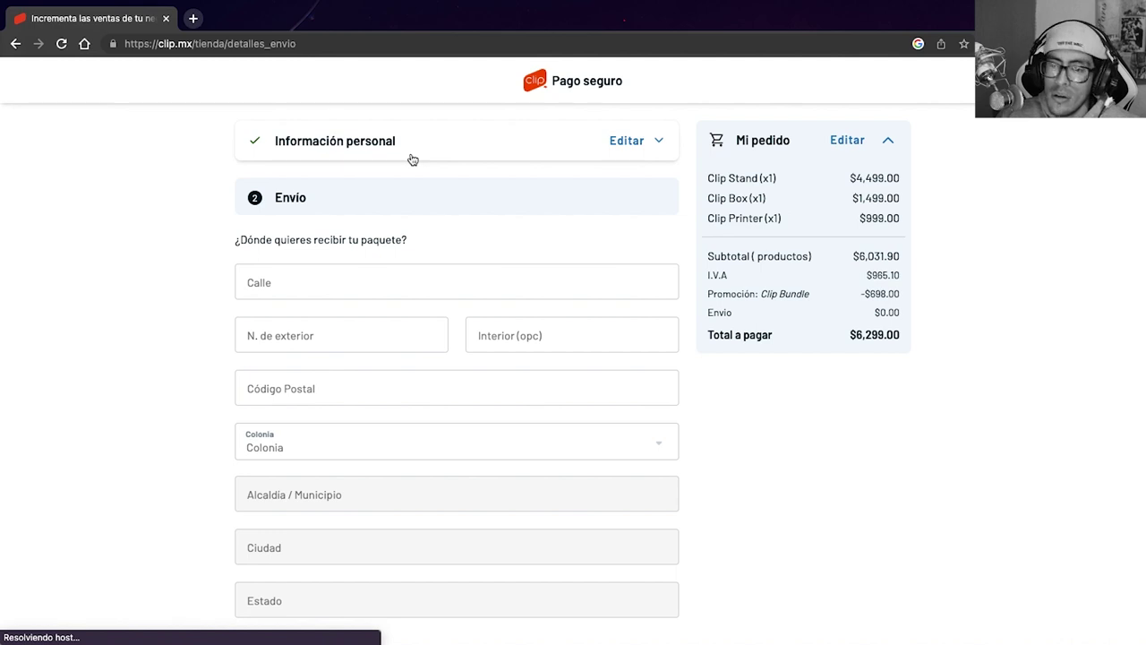
Step: Complete the shipping section with the delivery address and save it to continue to payment
scroll(394, 221, down, 3)
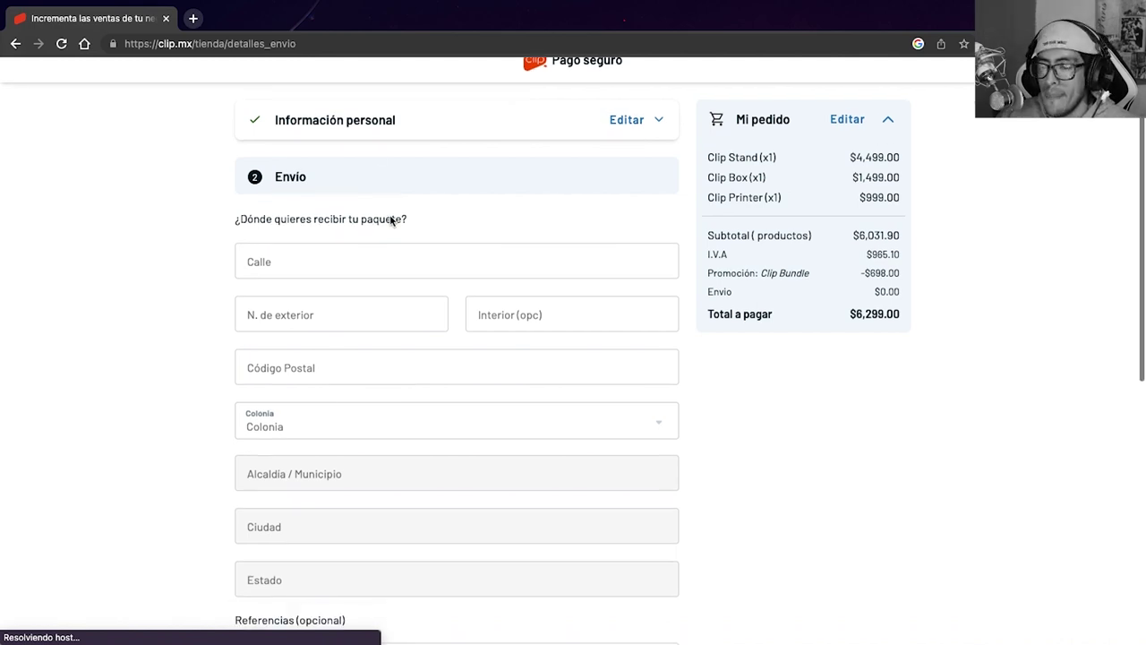
scroll(390, 221, down, 5)
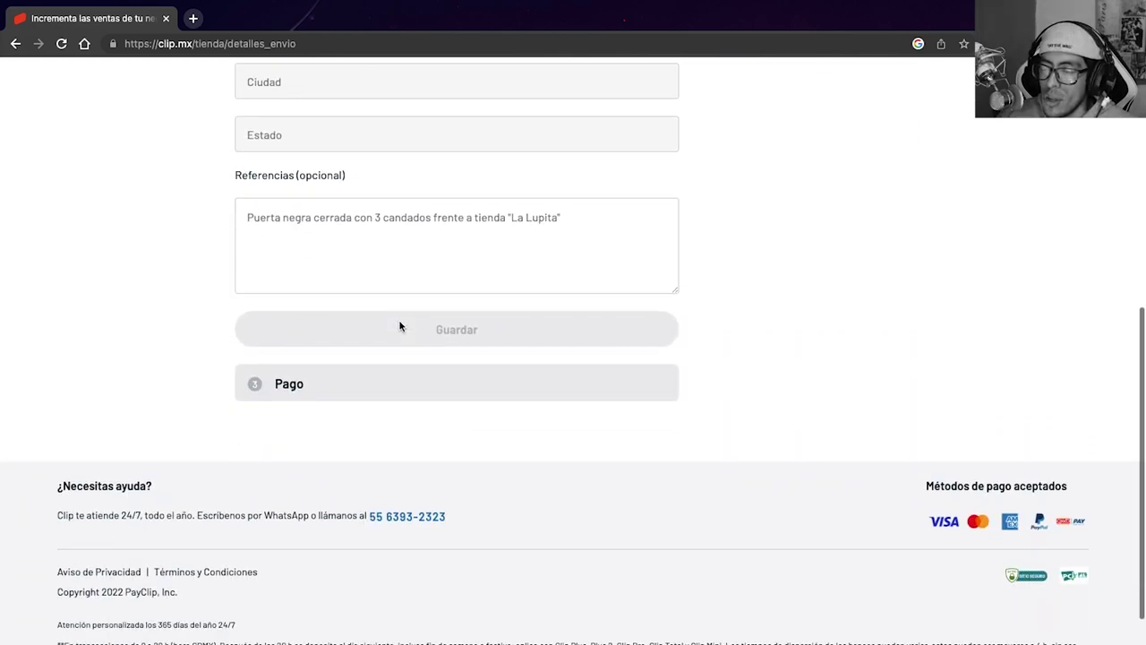
click(399, 326)
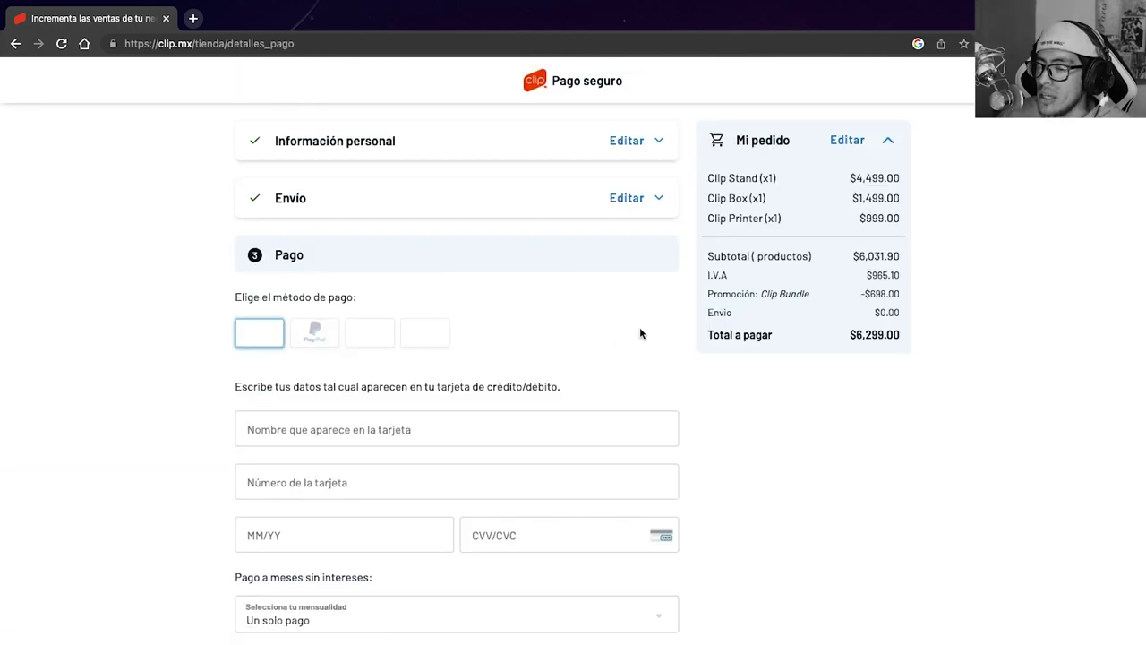
Step: Look over the payment section and display the option to pay in cash at affiliated stores
scroll(564, 343, down, 4)
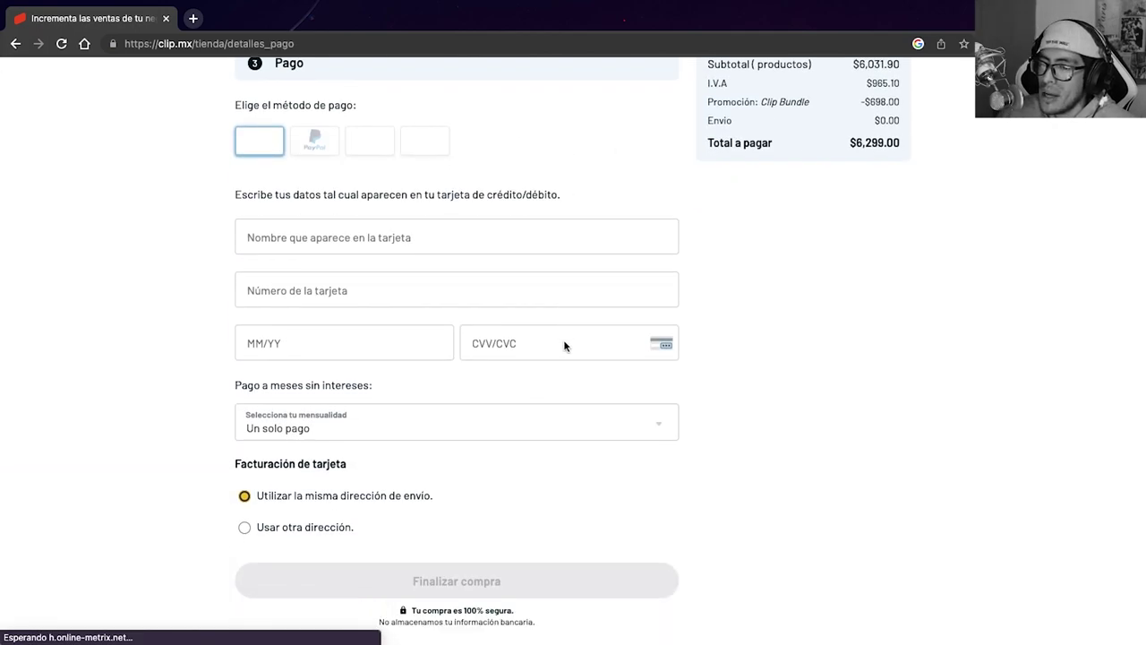
scroll(564, 343, up, 4)
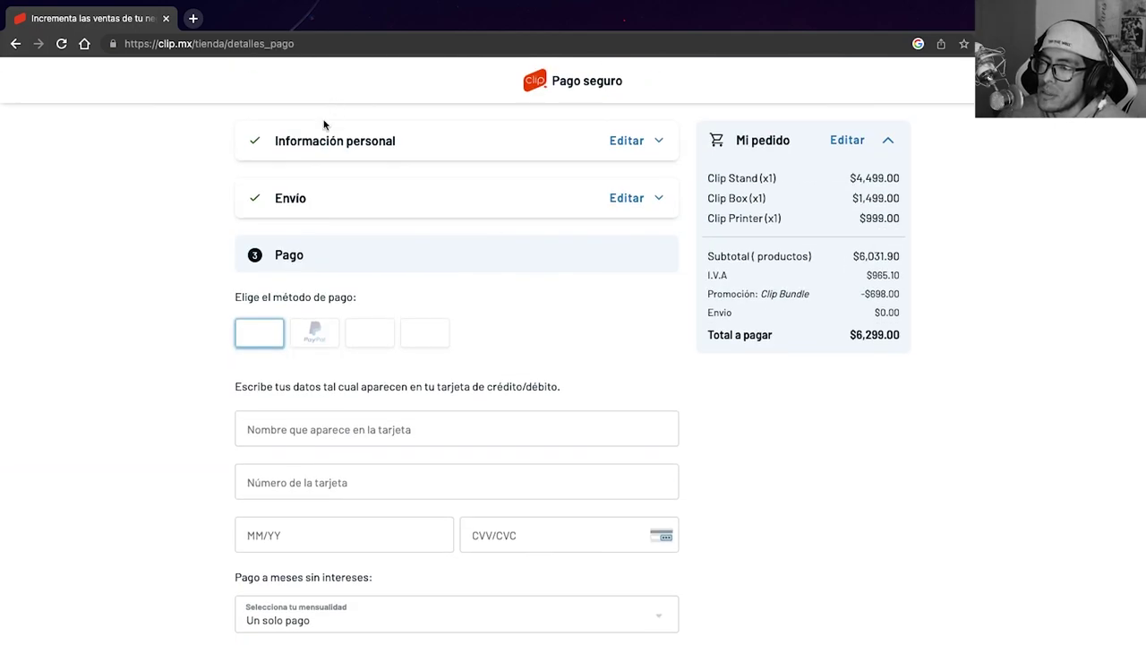
scroll(493, 354, down, 2)
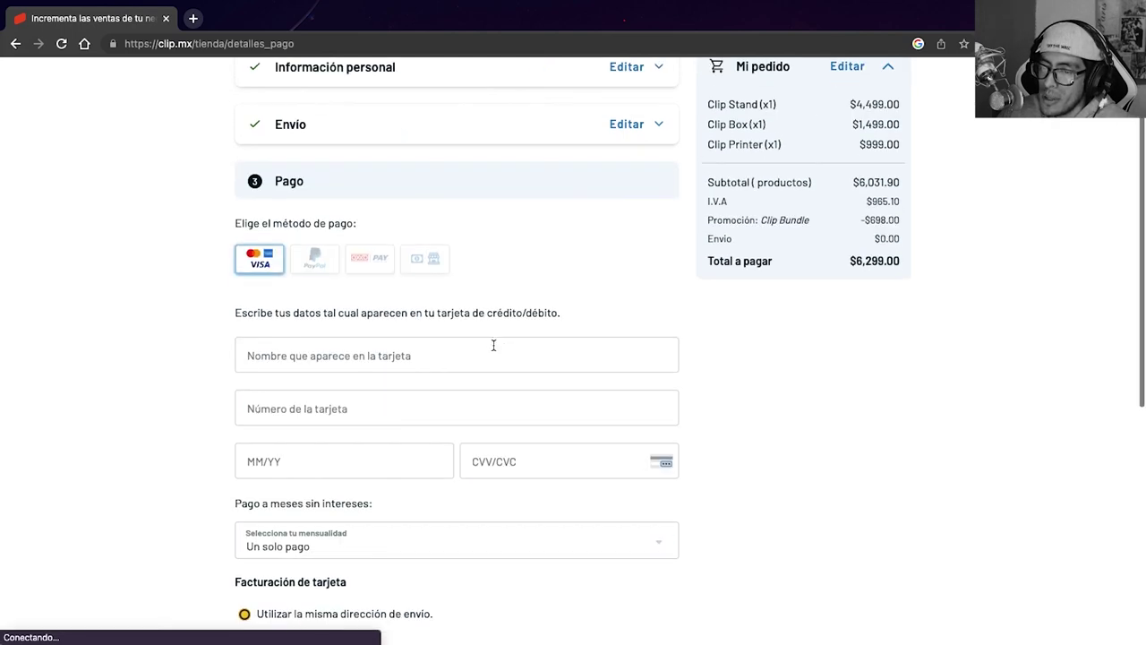
click(419, 261)
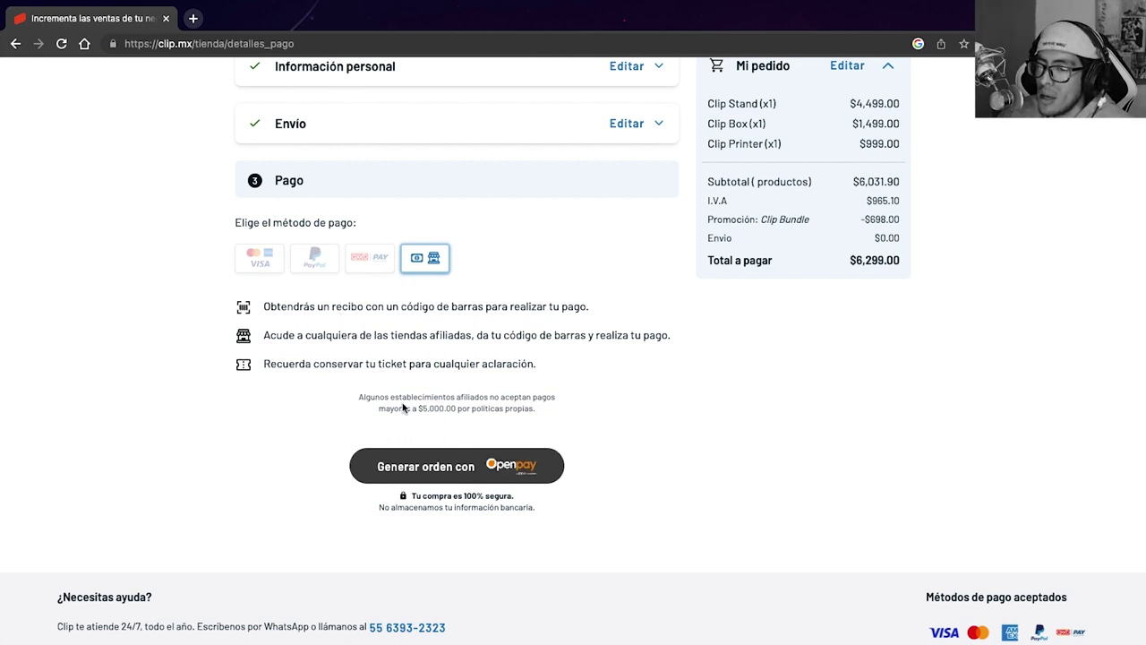
Step: Choose credit/debit card as the payment method and set the monthly plan to 24 x $262.46 sin intereses
click(260, 260)
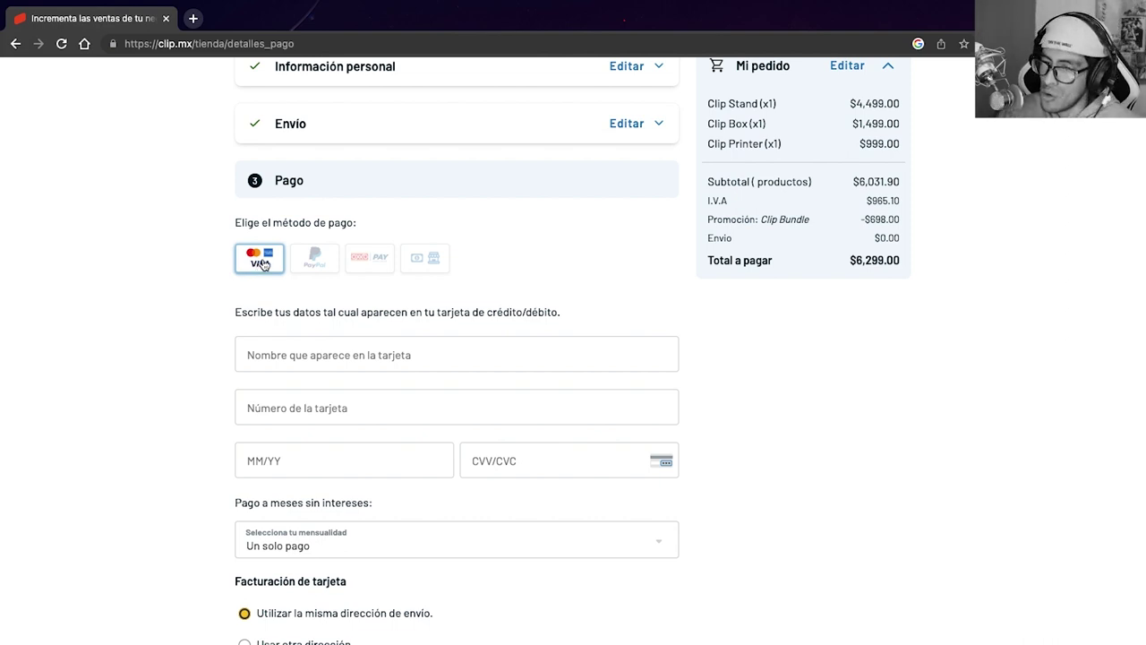
scroll(561, 346, down, 3)
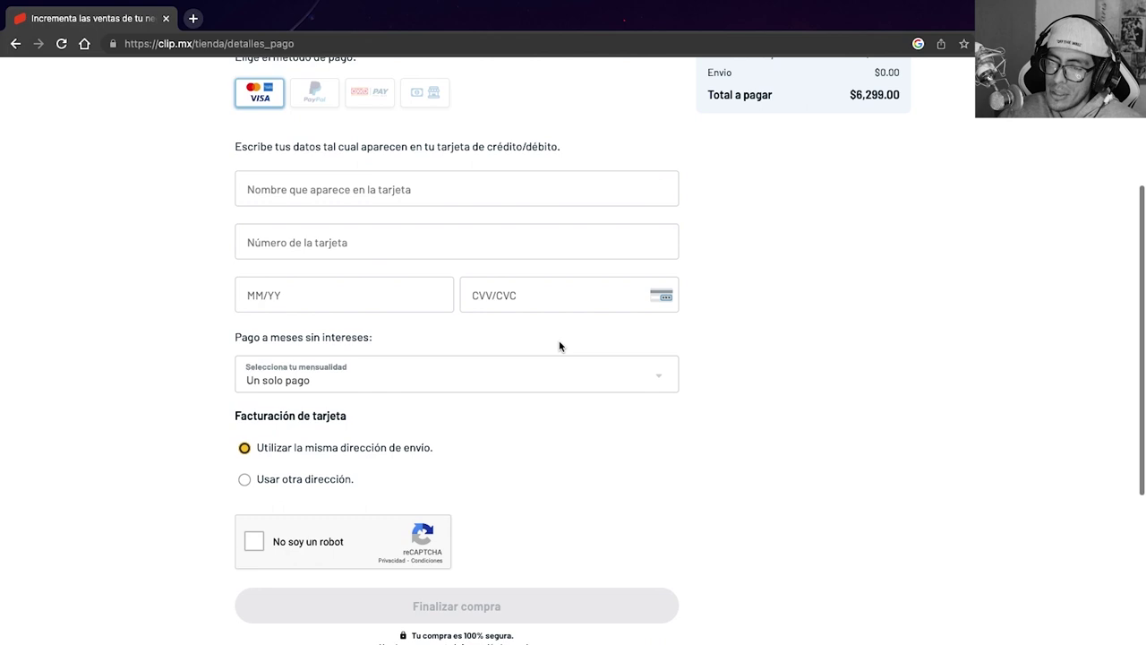
click(663, 381)
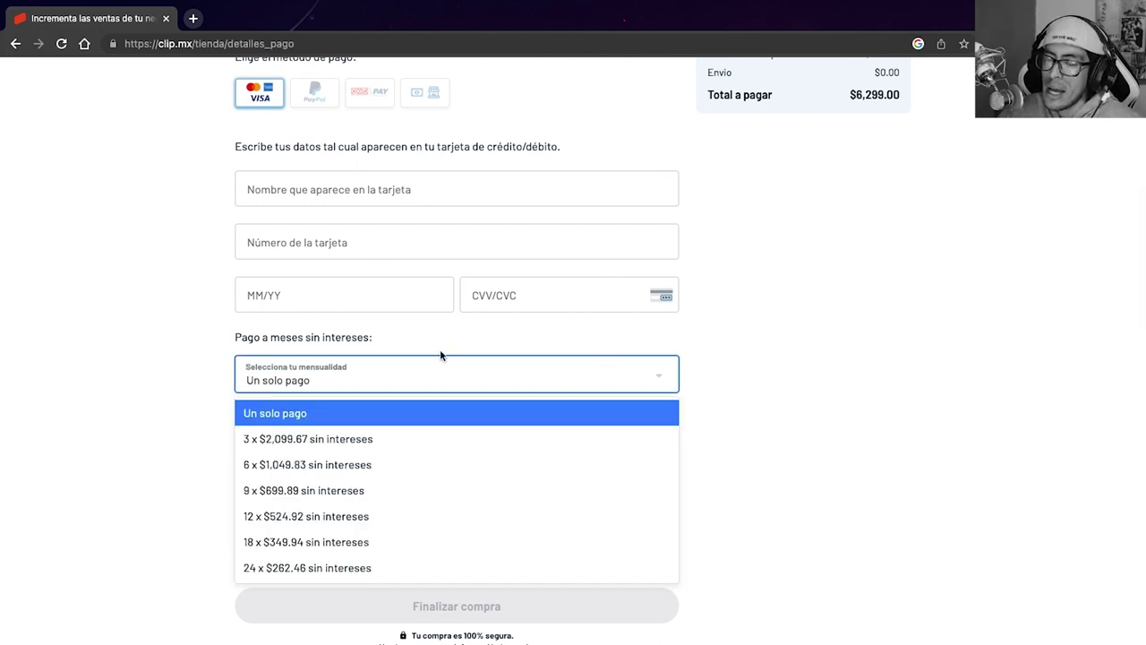
scroll(440, 355, down, 1)
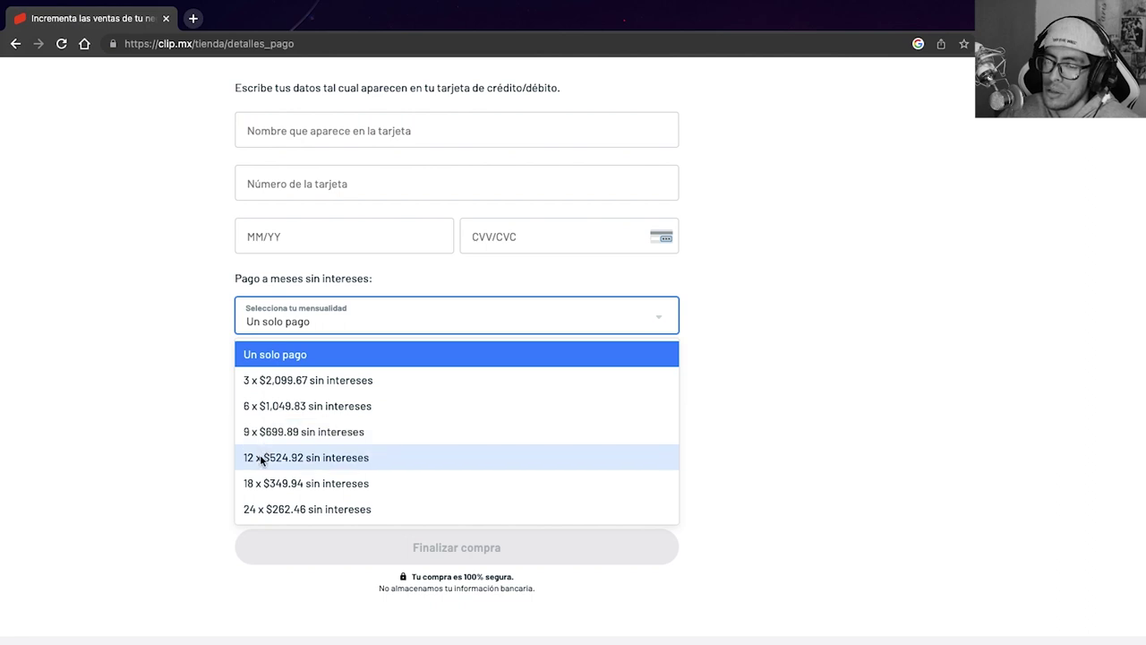
click(278, 509)
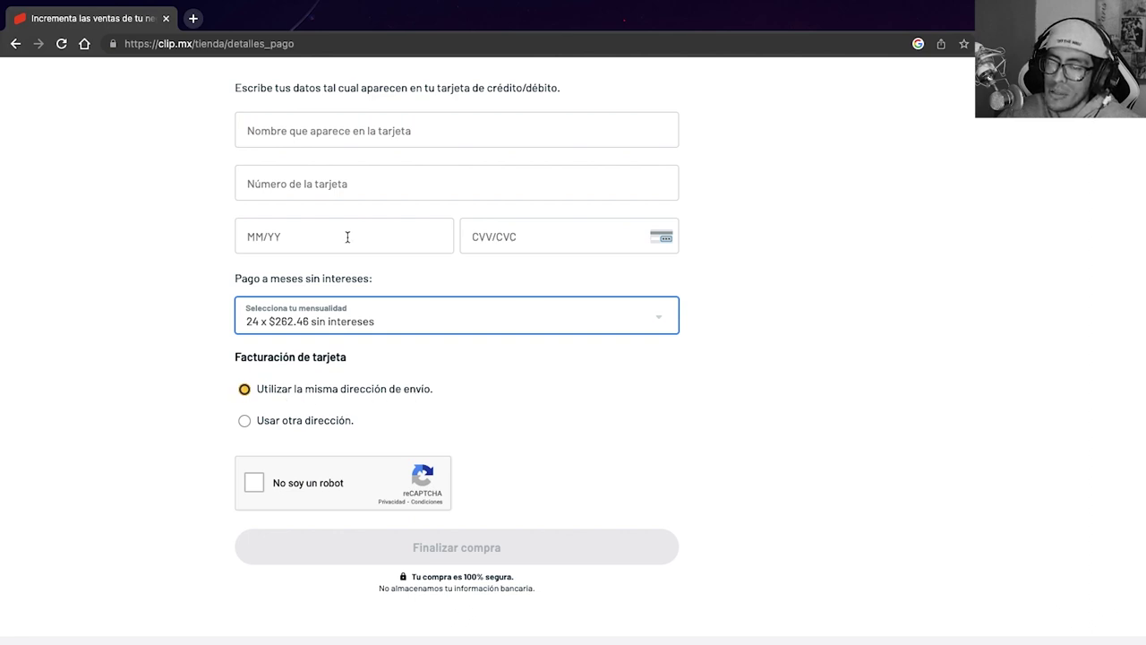
Step: Keep the shipping address as the card's billing address and complete the "No soy un robot" verification
scroll(340, 260, up, 1)
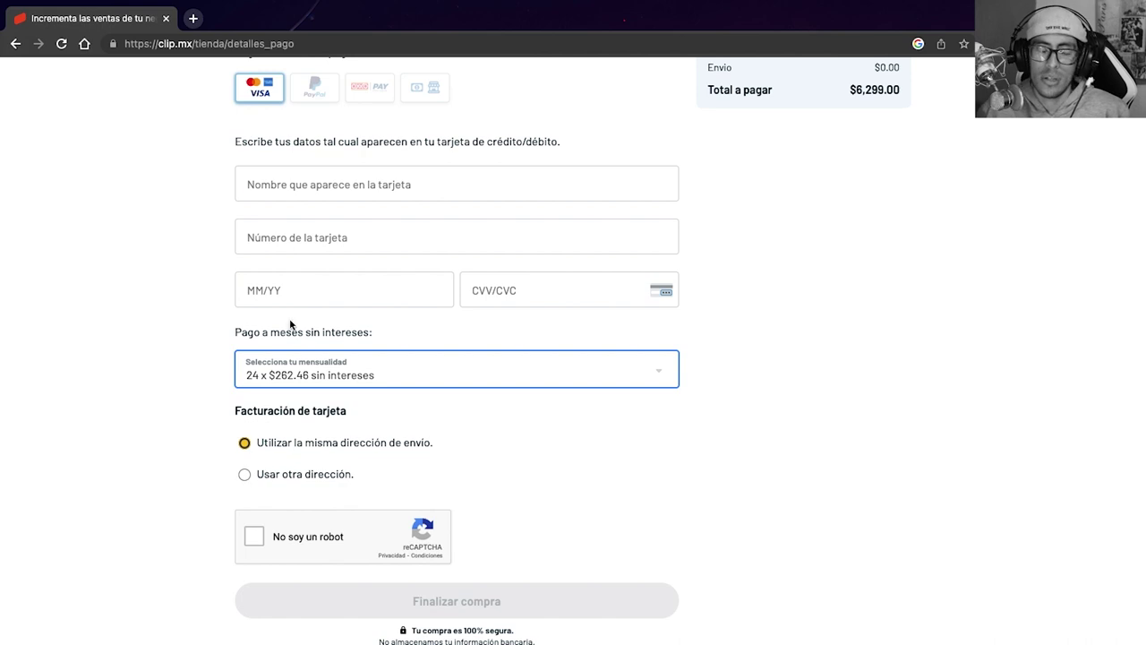
scroll(421, 246, down, 1)
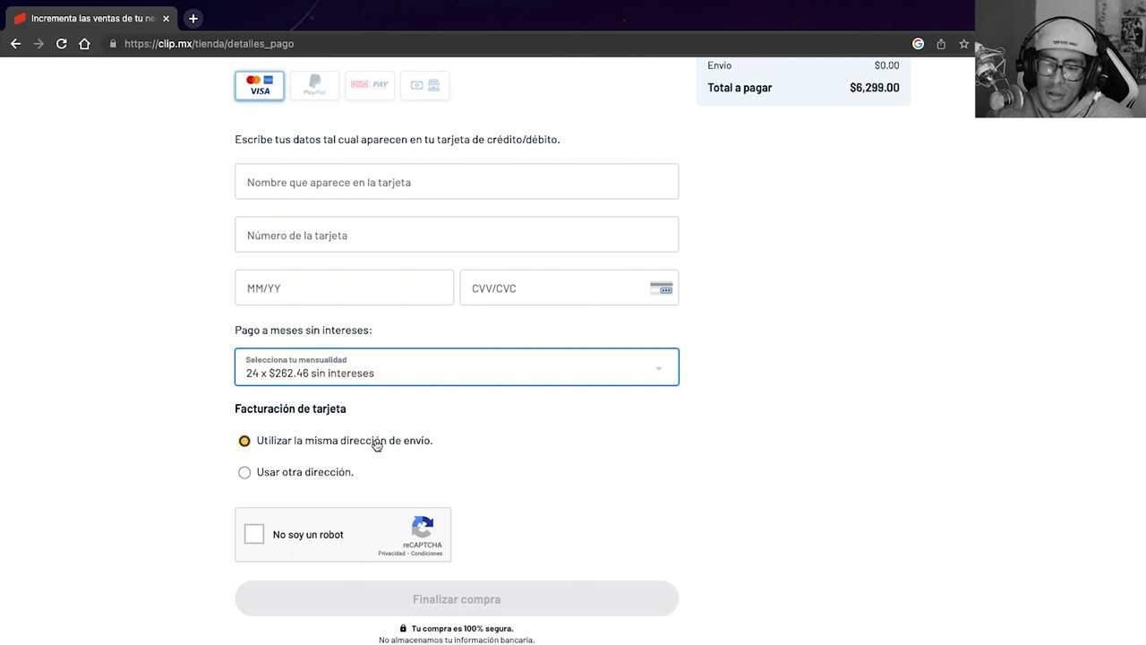
click(254, 537)
Step: Examine the checkout sections, the order summary, the card fields and the available interest-free instalment plans
scroll(585, 509, down, 3)
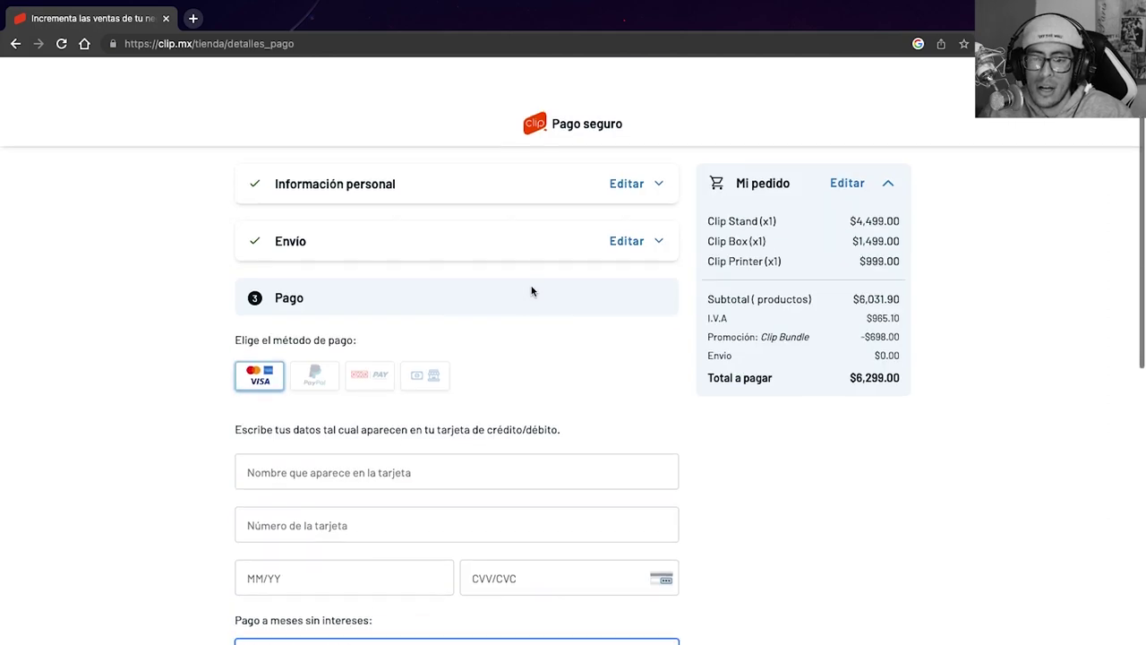
scroll(532, 290, up, 5)
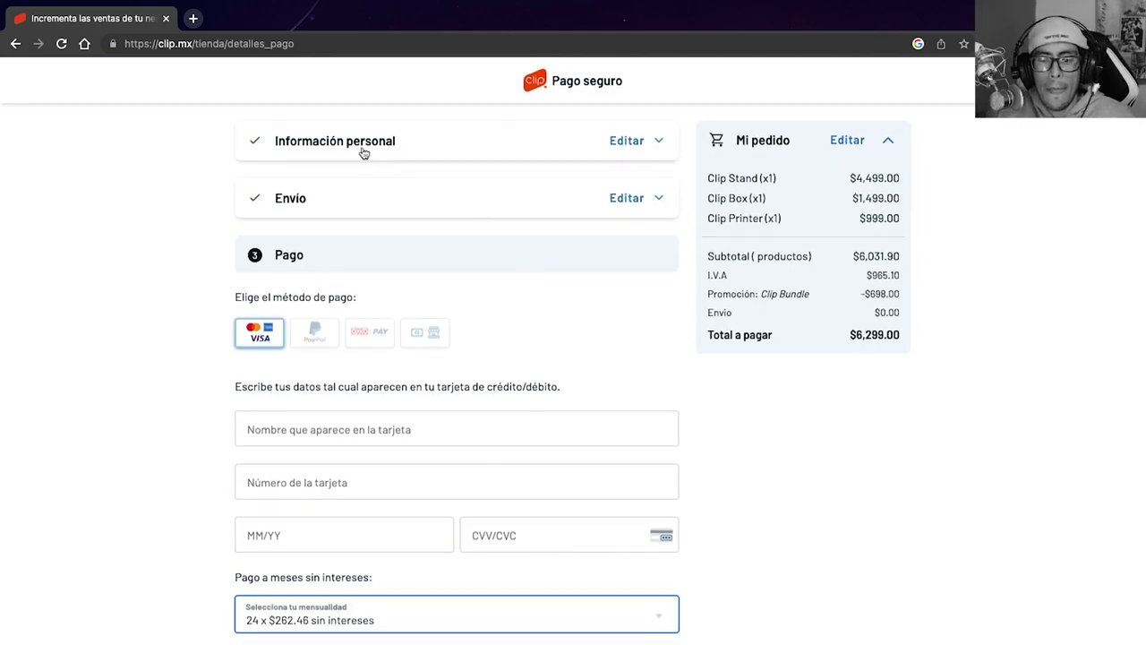
scroll(503, 356, down, 3)
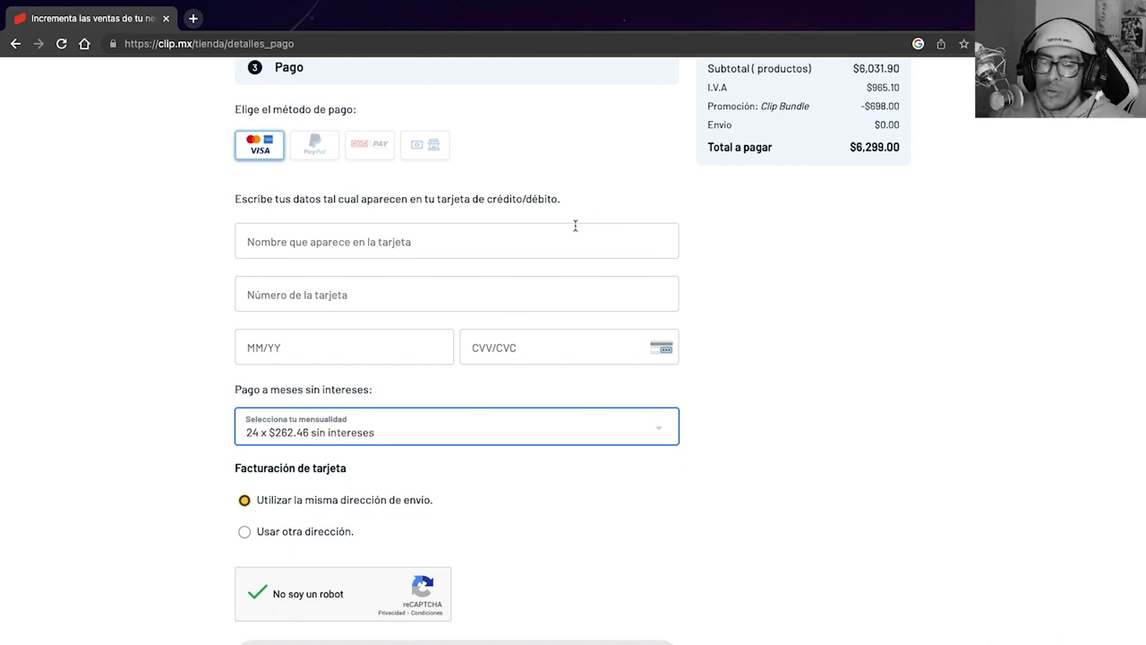
scroll(541, 345, up, 3)
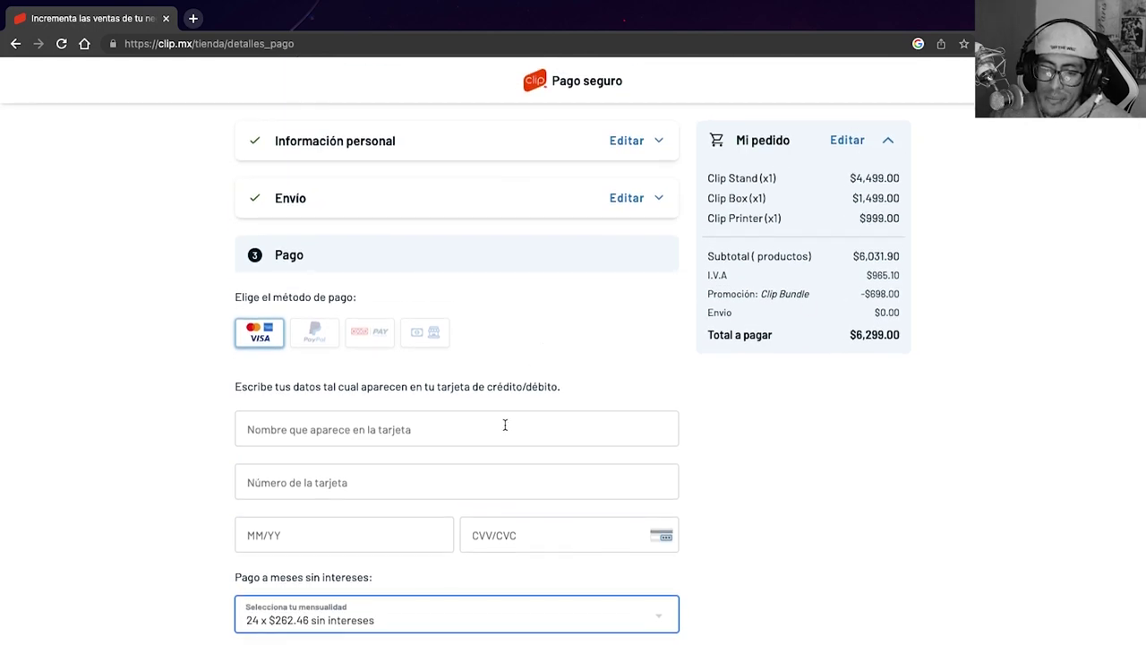
scroll(552, 370, down, 3)
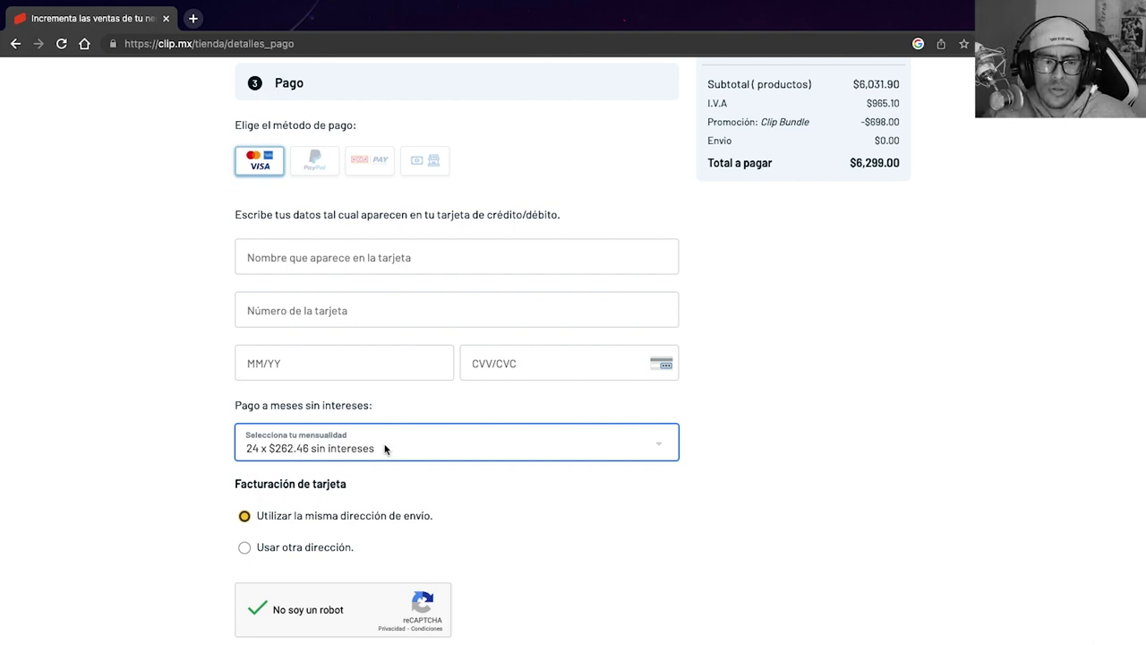
scroll(385, 448, up, 2)
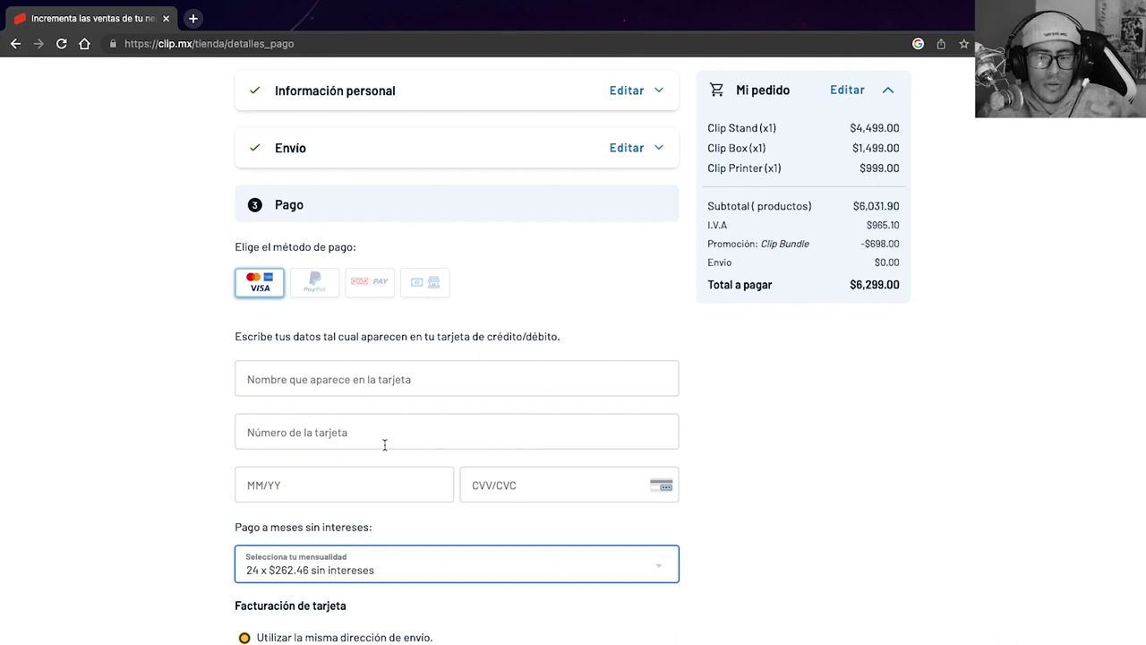
scroll(404, 550, down, 5)
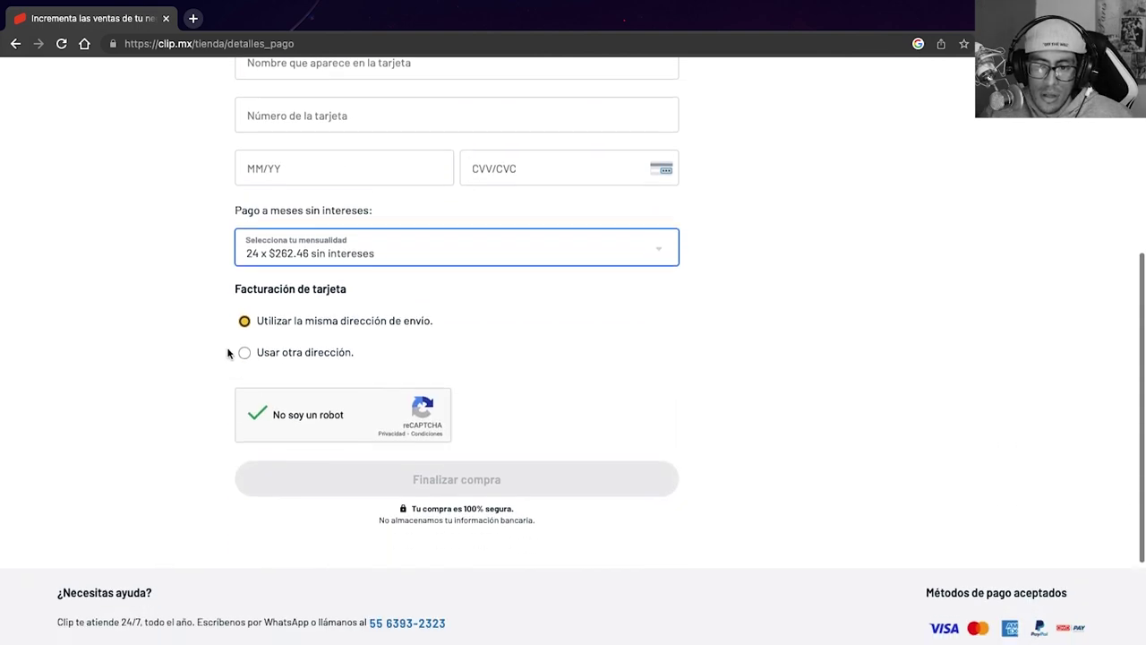
click(327, 219)
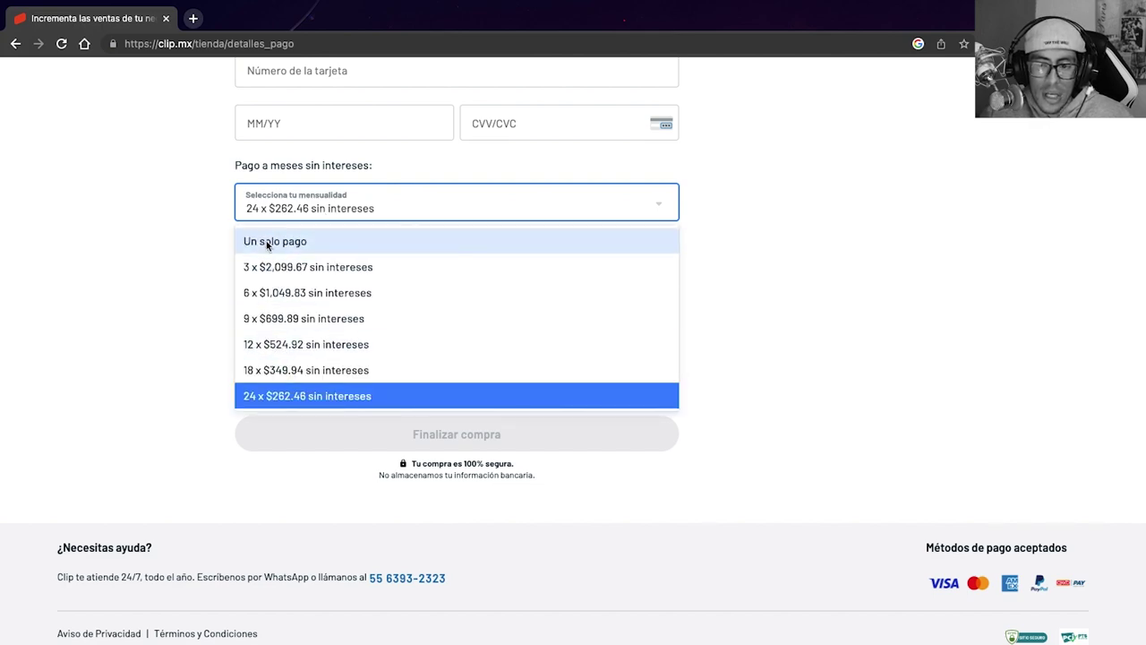
click(177, 225)
scroll(180, 298, up, 6)
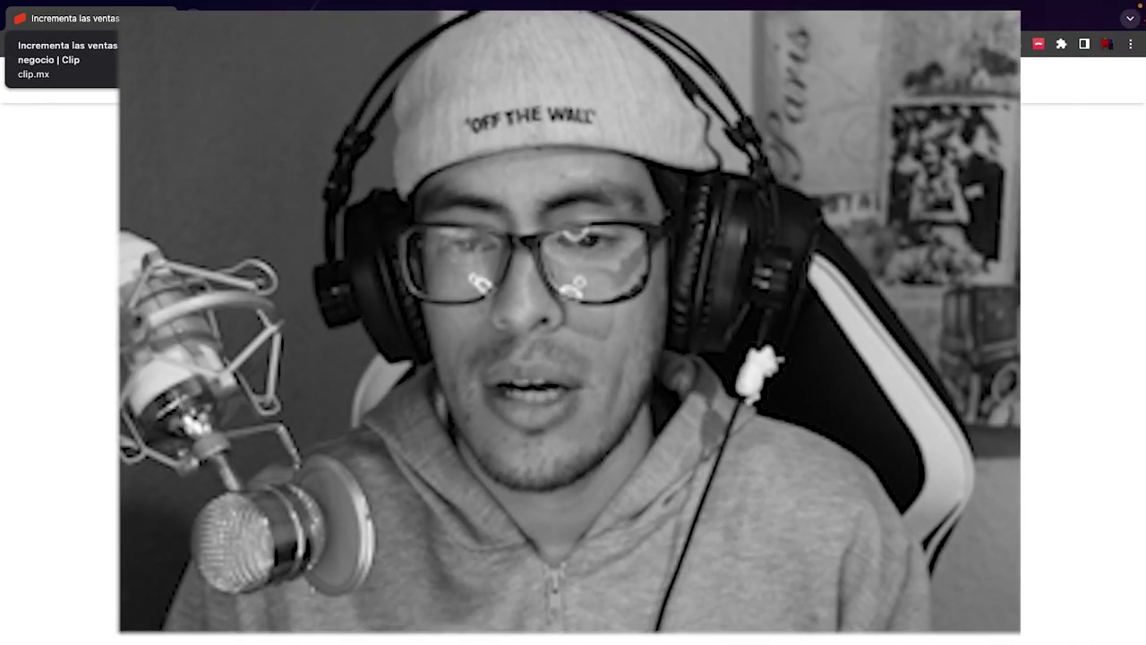
scroll(573, 358, down, 5)
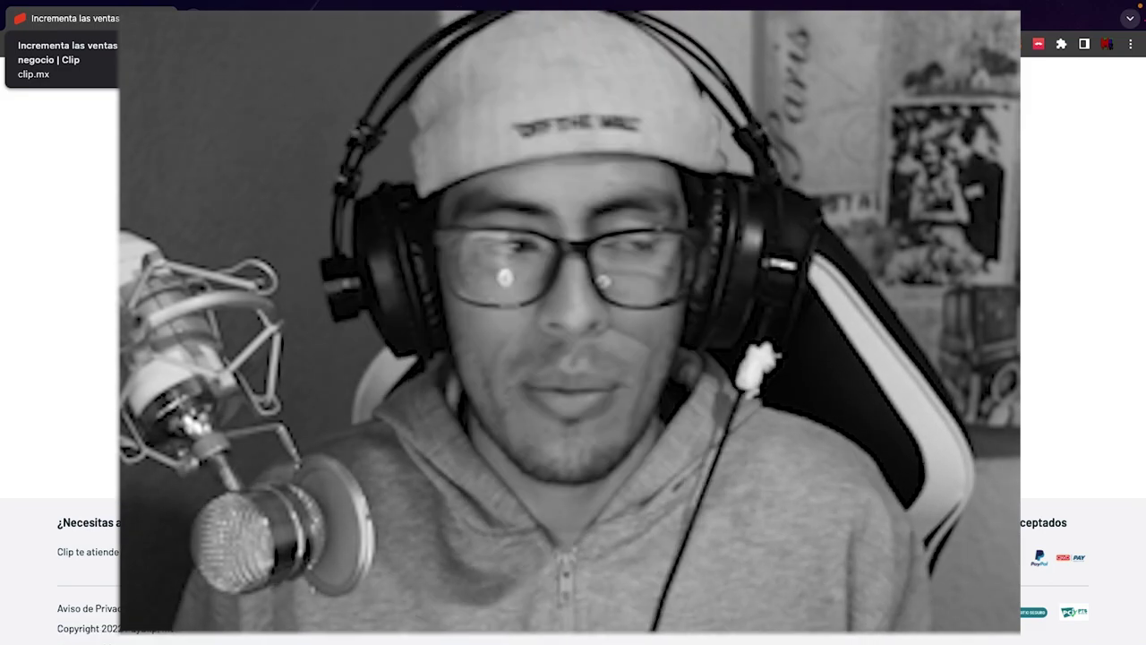